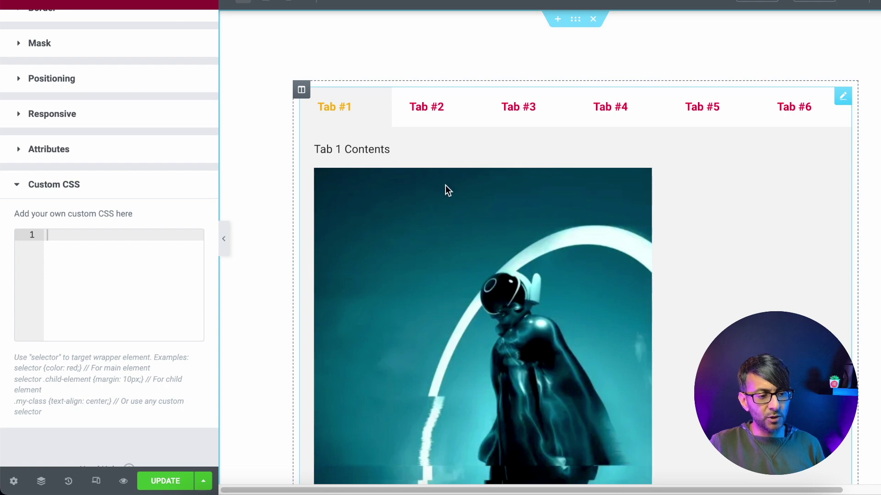
Step: View Tab #2 and Tab #3, then preview the tabs page at mobile width
{"action": "left_click", "coordinate": [436, 108]}
{"action": "left_click", "coordinate": [518, 107]}
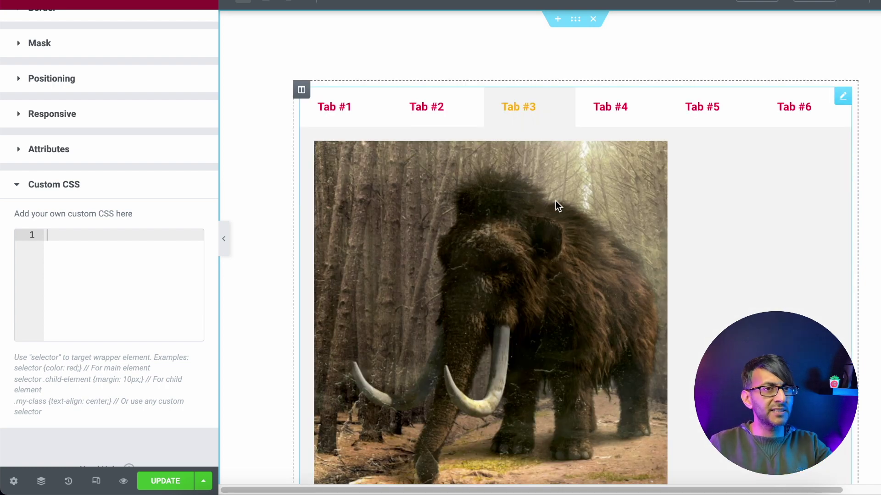
{"action": "left_click", "coordinate": [289, 2]}
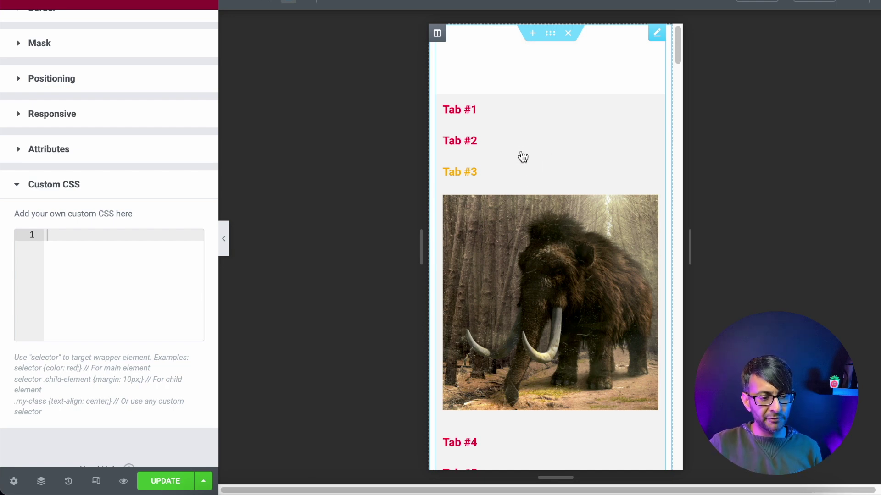
Step: Show Tab #2 then Tab #1 on mobile, and compare with the desktop-width layout
{"action": "left_click", "coordinate": [521, 146]}
{"action": "left_click", "coordinate": [520, 118]}
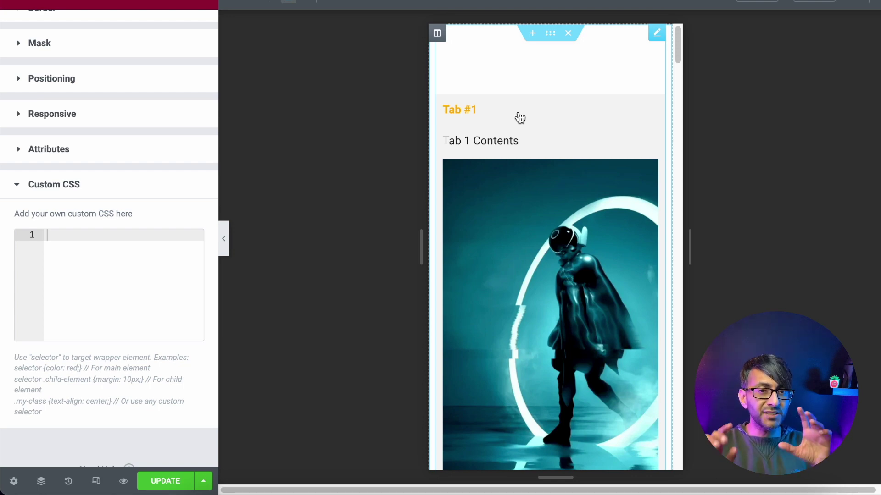
{"action": "left_click", "coordinate": [246, 3]}
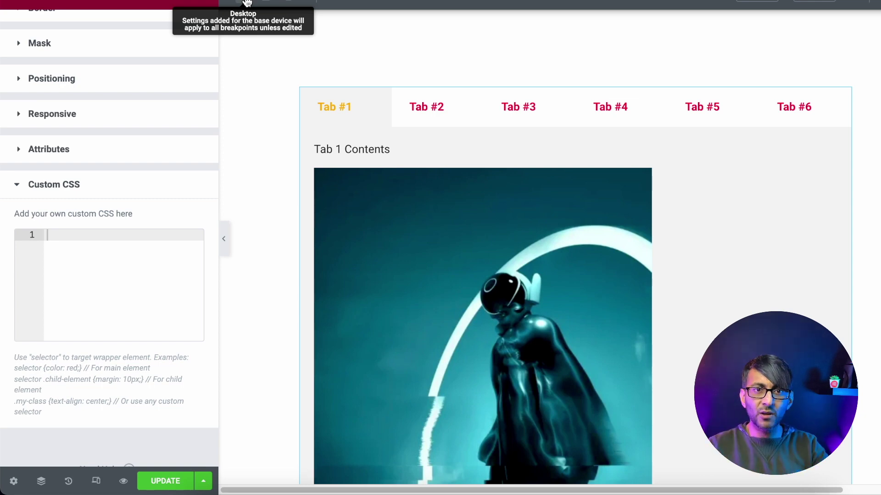
{"action": "left_click", "coordinate": [289, 3]}
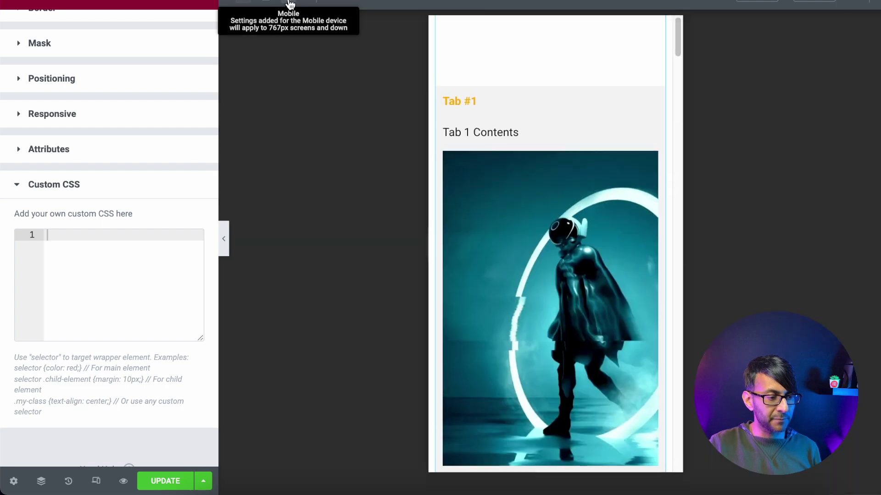
{"action": "left_click", "coordinate": [245, 2]}
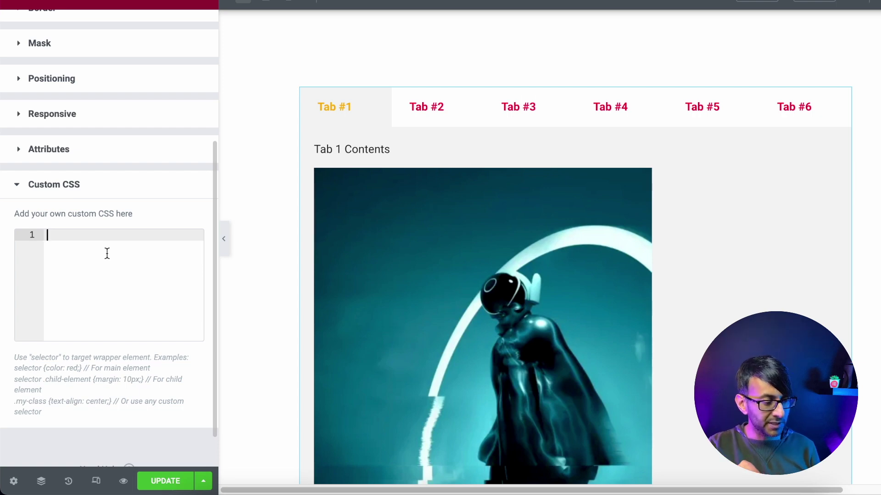
{"action": "type", "text": "@media only screen and (max-width: 500px) { .elementor-element .elementor-element-6604e2d .elementor-tab-title {   width: 14.98%;   margin-left: 2px;   display: inline-block; }  @media only screen and (max-width: 500px) { .elementor-tab-content .elementor-clearfix { position: absolute; margin-top: 20px; margin-left: 0px; } }"}
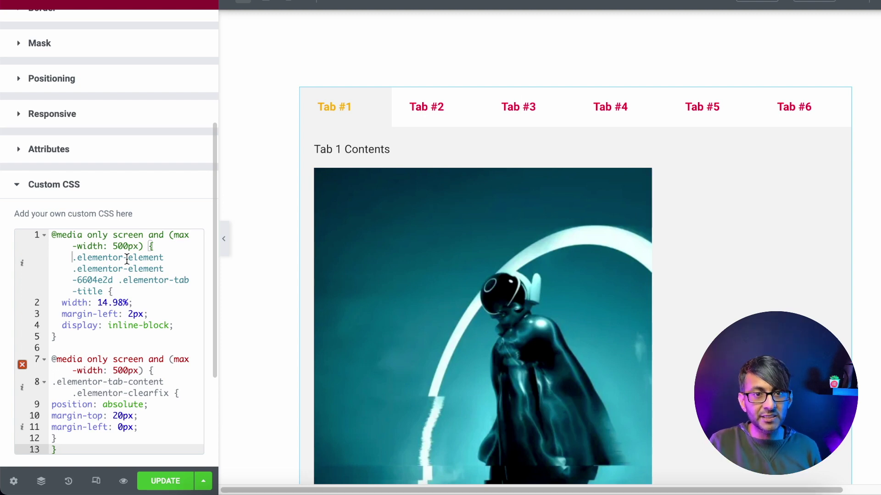
Step: At mobile width, switch through Tab #2, #3 and #1, then select the 14.98% width value
{"action": "left_click", "coordinate": [286, 4]}
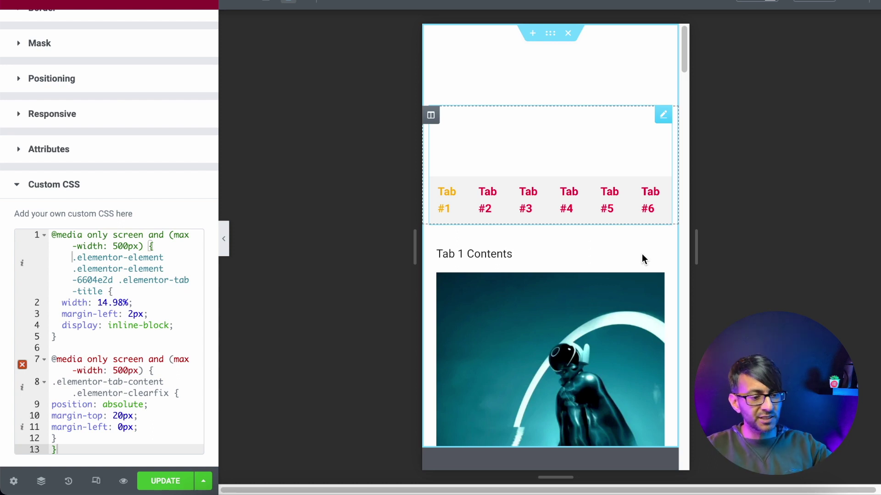
{"action": "scroll", "coordinate": [480, 206], "scroll_direction": "down", "scroll_amount": 2}
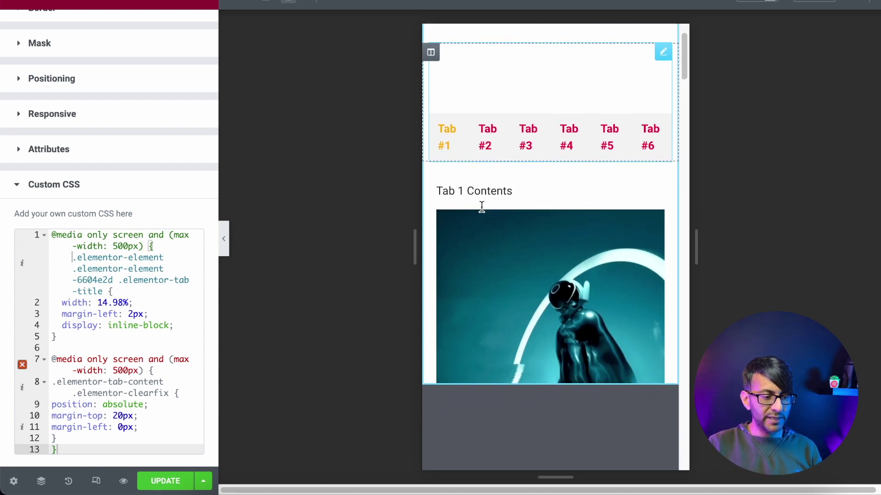
{"action": "left_click", "coordinate": [487, 137]}
{"action": "left_click", "coordinate": [531, 137]}
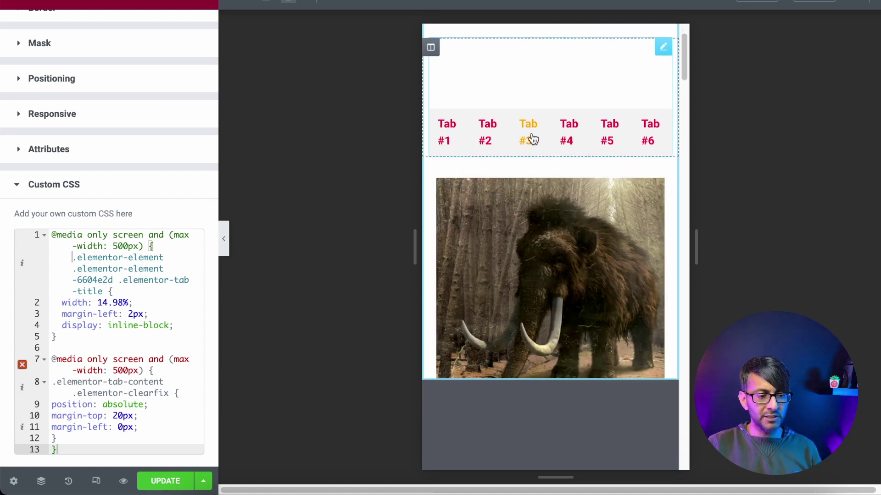
{"action": "left_click", "coordinate": [447, 138]}
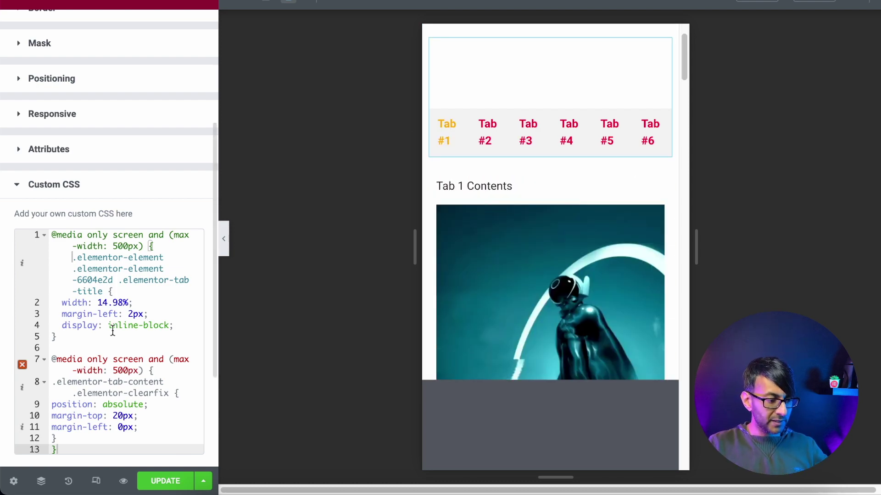
{"action": "left_click_drag", "start_coordinate": [136, 303], "coordinate": [98, 303]}
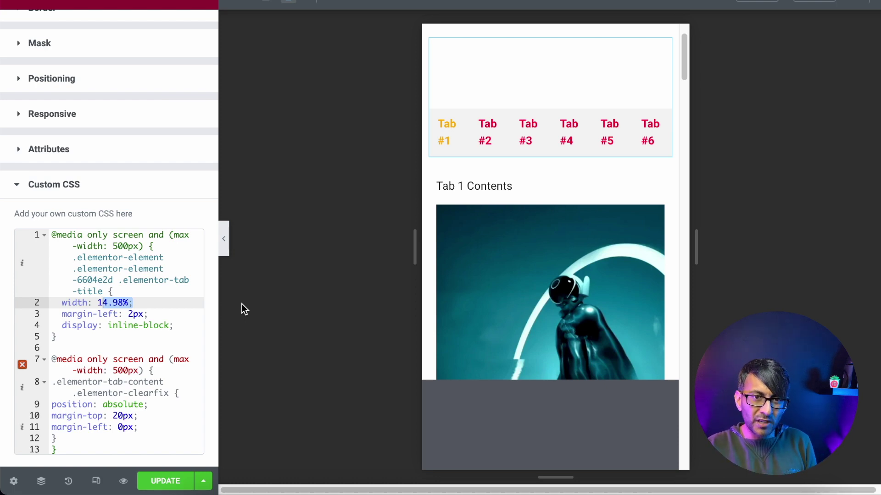
{"action": "left_click", "coordinate": [128, 304]}
{"action": "key", "text": "Left"}
{"action": "key", "text": "Left"}
{"action": "key", "text": "Left"}
{"action": "key", "text": "Left"}
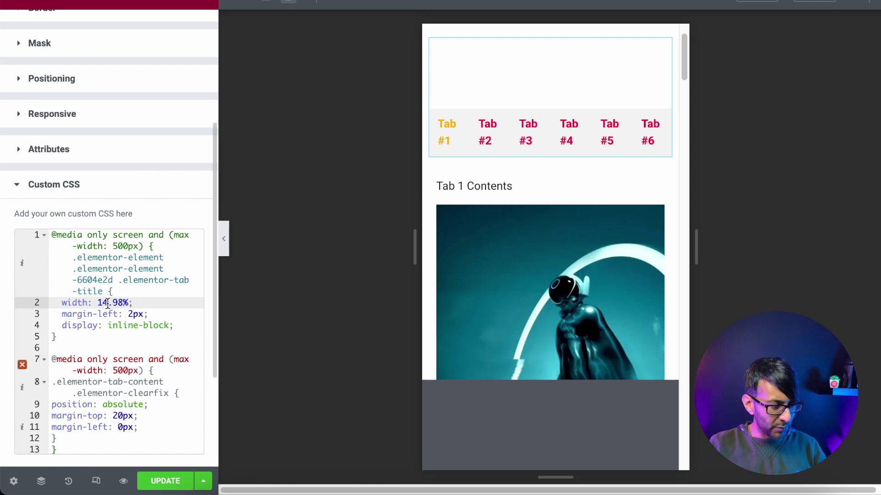
{"action": "key", "text": "BackSpace"}
{"action": "type", "text": "5"}
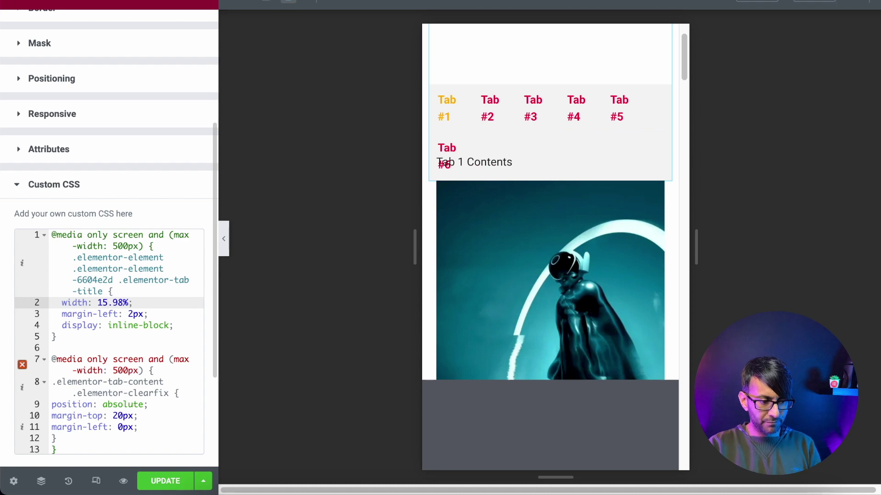
{"action": "key", "text": "BackSpace"}
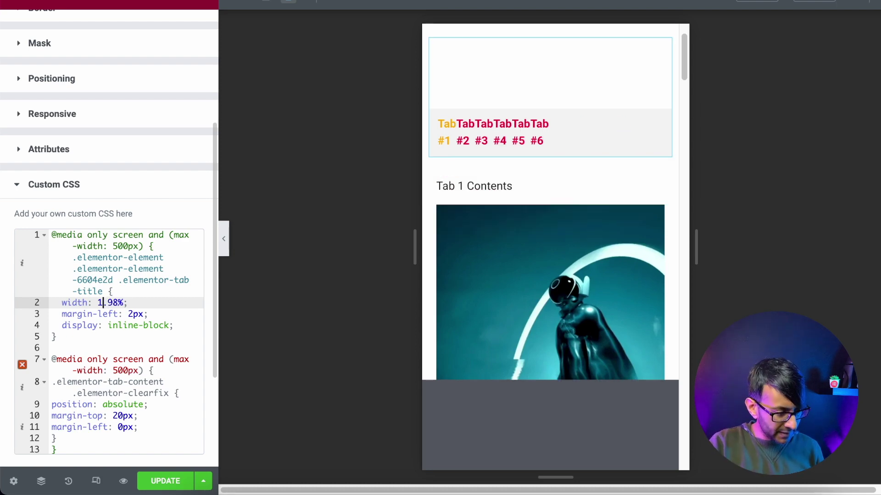
{"action": "type", "text": "2"}
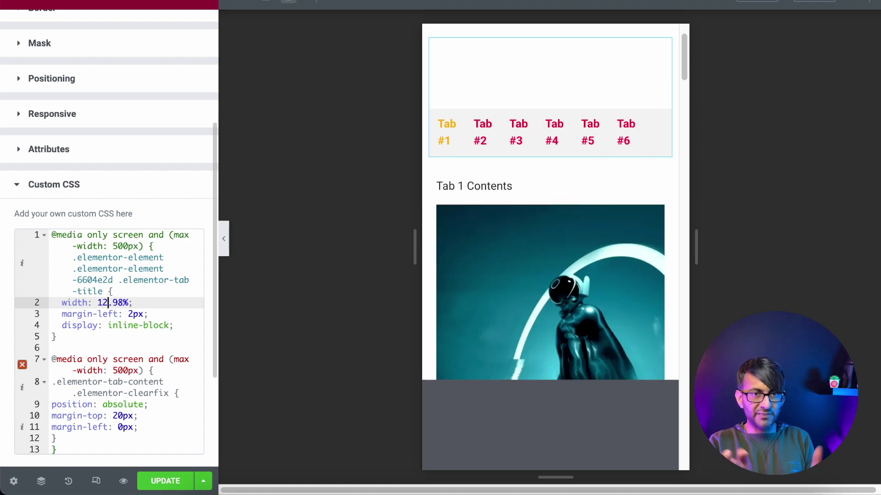
{"action": "key", "text": "BackSpace"}
{"action": "type", "text": "4"}
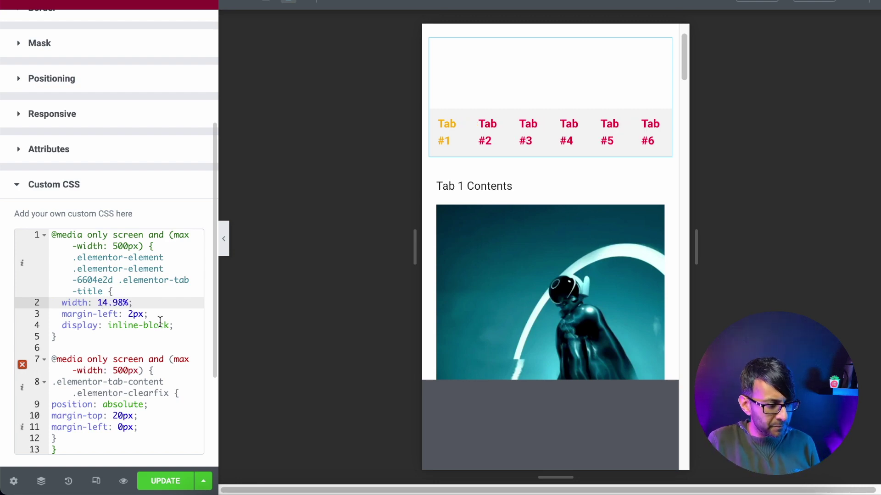
Step: Set the tab titles' margin-left to 2px after briefly trying 0px
{"action": "left_click", "coordinate": [132, 314]}
{"action": "key", "text": "BackSpace"}
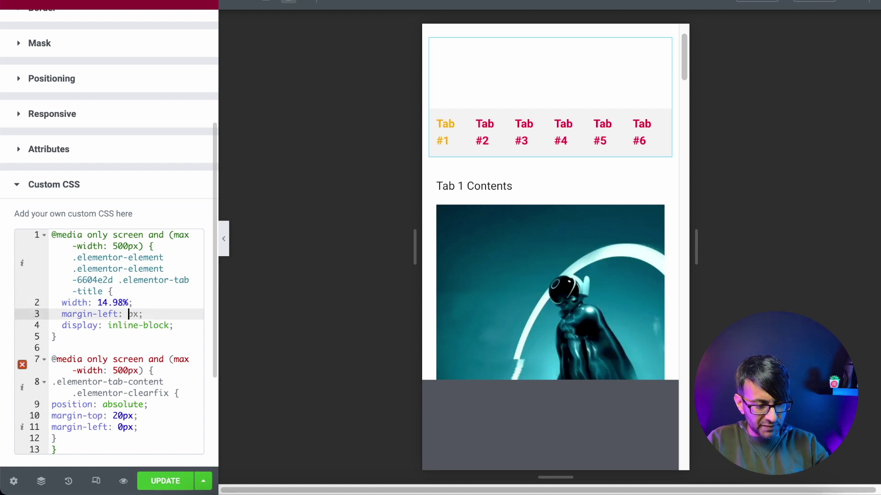
{"action": "type", "text": "0"}
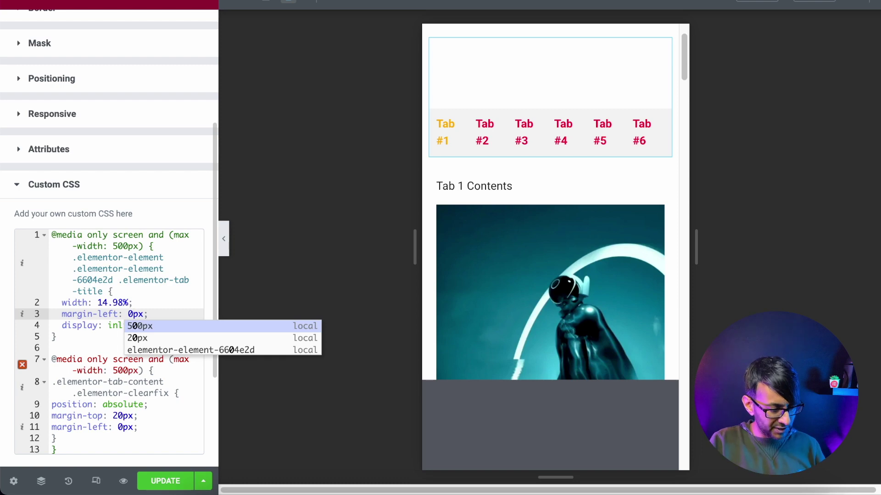
{"action": "key", "text": "BackSpace"}
{"action": "type", "text": "2"}
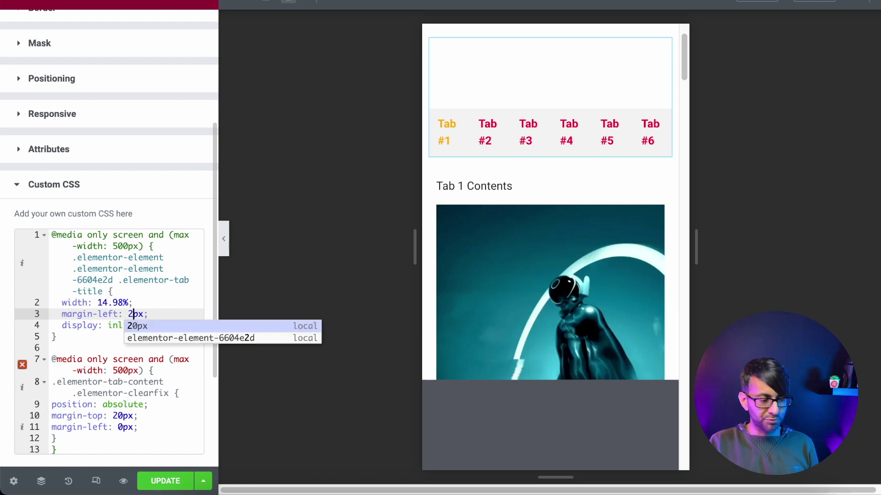
Step: Try a 0px top margin on the tab content, then restore it to 20px
{"action": "scroll", "coordinate": [148, 346], "scroll_direction": "down", "scroll_amount": 1}
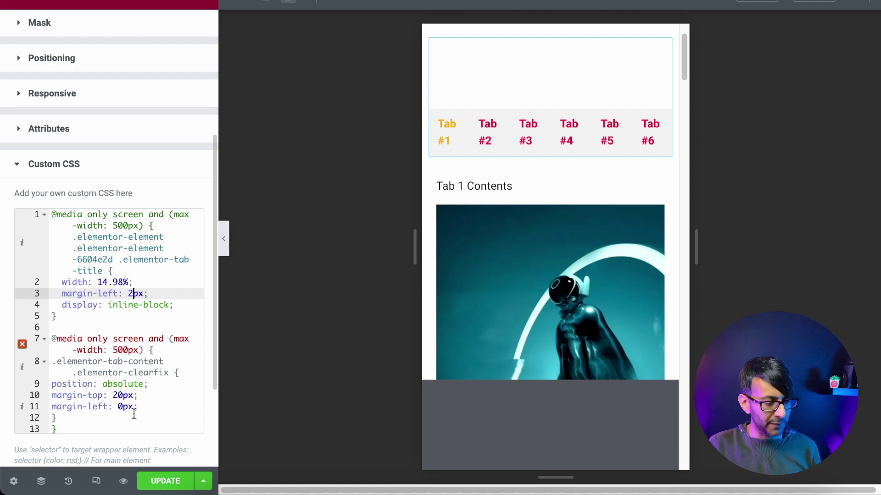
{"action": "left_click", "coordinate": [119, 395]}
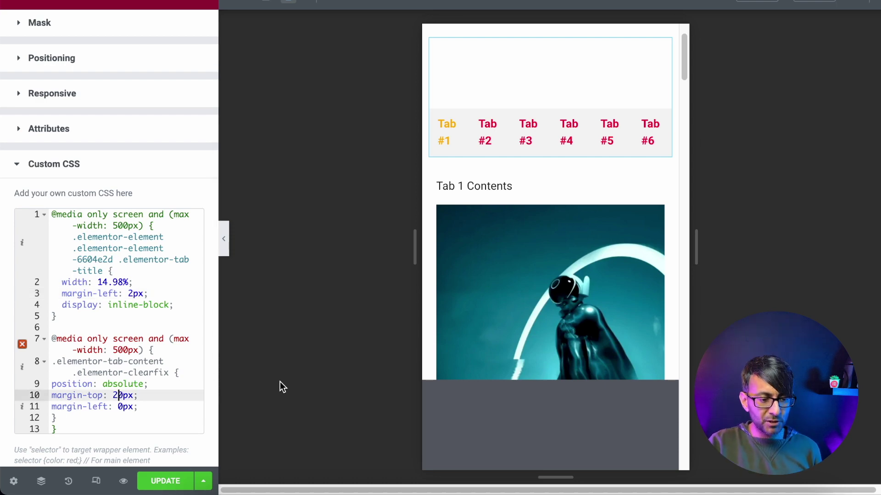
{"action": "key", "text": "BackSpace"}
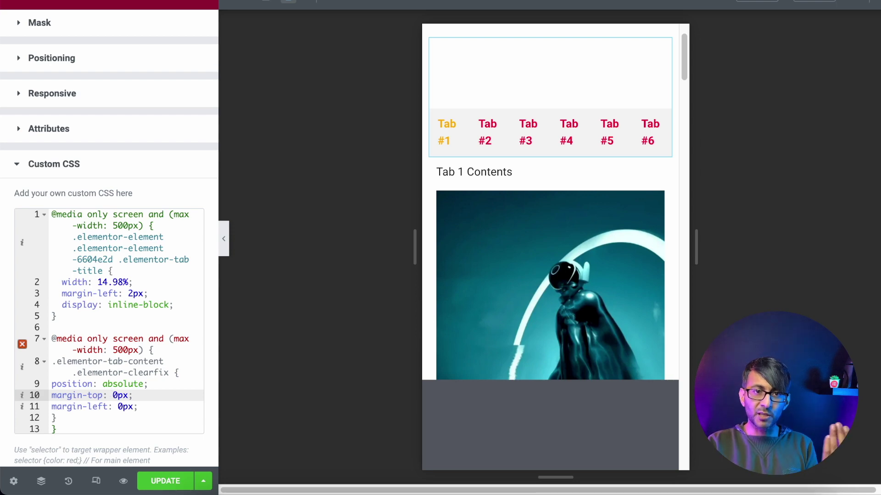
{"action": "type", "text": "2"}
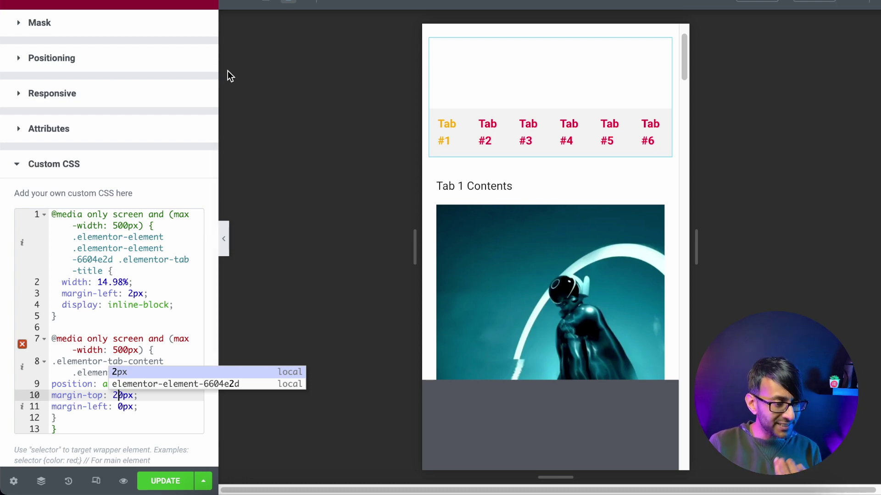
Step: Delete Tab #4, Tab #5 and Tab #6 in the Content tab, then preview at mobile width
{"action": "left_click", "coordinate": [243, 1]}
{"action": "scroll", "coordinate": [121, 163], "scroll_direction": "up", "scroll_amount": 5}
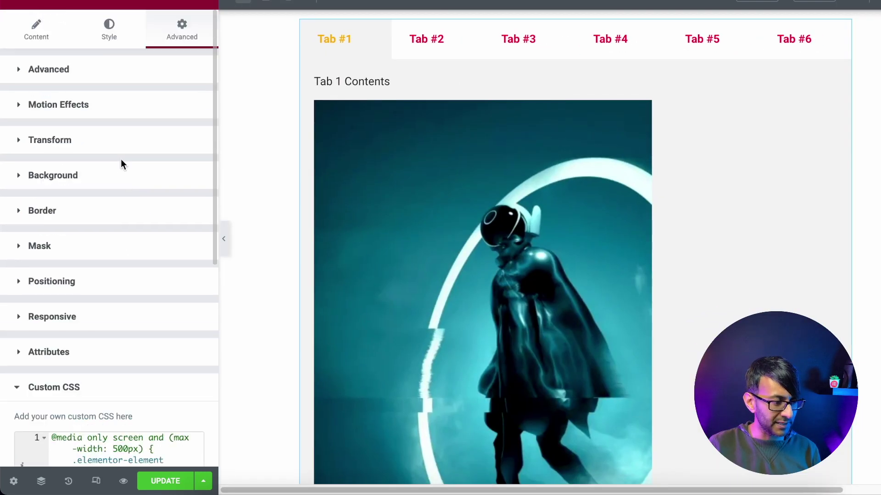
{"action": "left_click", "coordinate": [51, 36]}
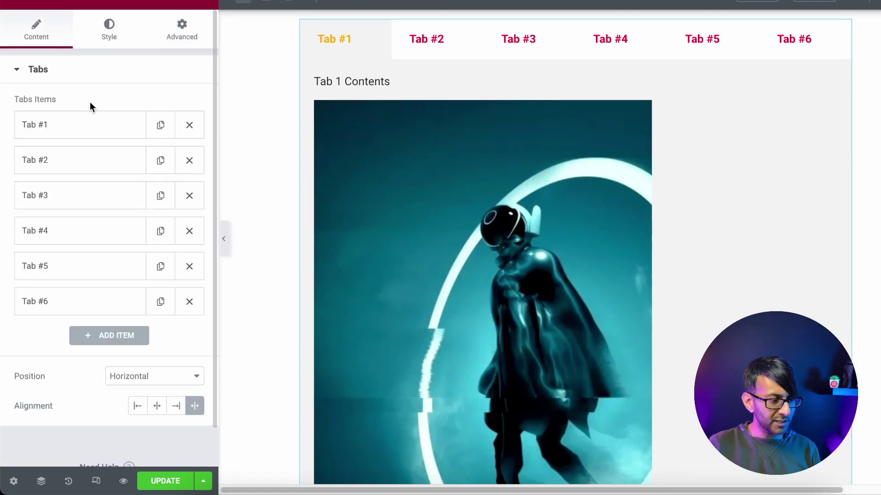
{"action": "left_click", "coordinate": [189, 232]}
{"action": "left_click", "coordinate": [190, 234]}
{"action": "left_click", "coordinate": [191, 230]}
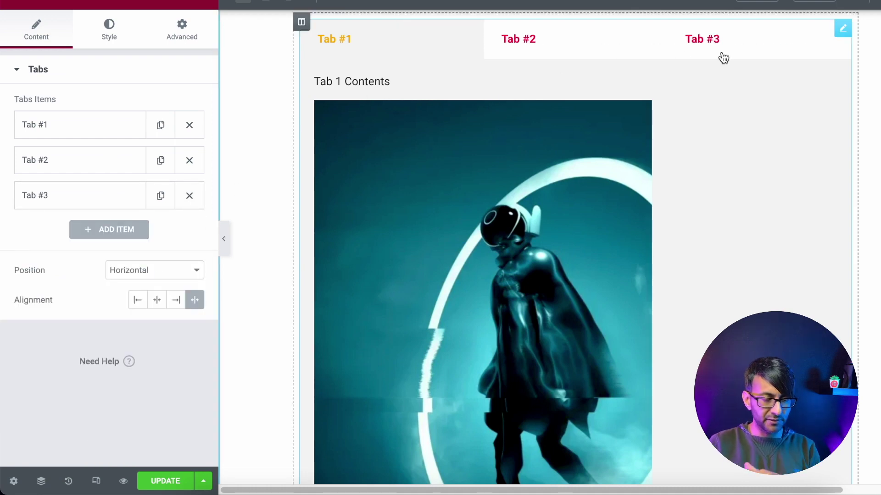
{"action": "left_click", "coordinate": [288, 1]}
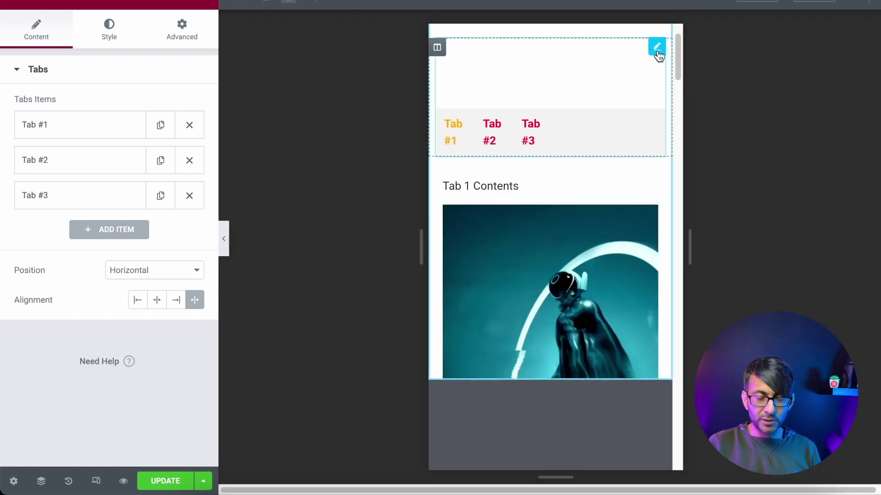
Step: In Advanced > Custom CSS, replace the 14.98% tab-title width with a new value (33)
{"action": "left_click", "coordinate": [182, 28]}
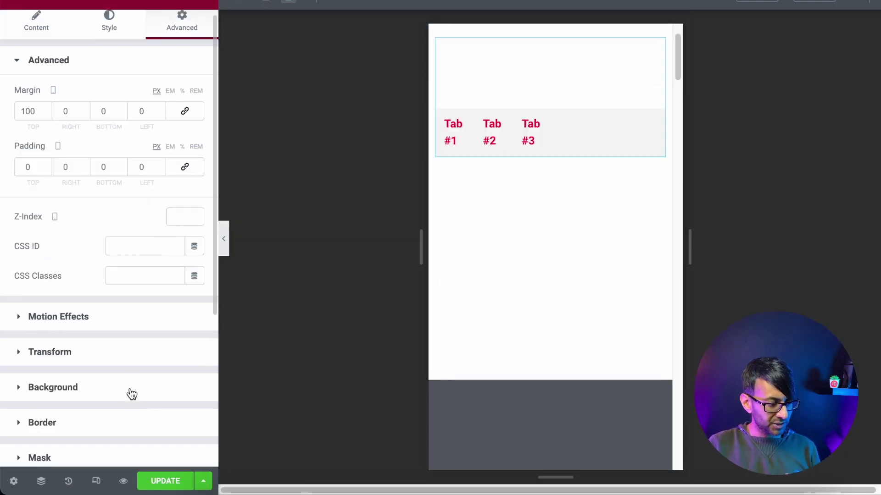
{"action": "scroll", "coordinate": [128, 393], "scroll_direction": "down", "scroll_amount": 5}
{"action": "left_click", "coordinate": [111, 389]}
{"action": "scroll", "coordinate": [110, 412], "scroll_direction": "down", "scroll_amount": 3}
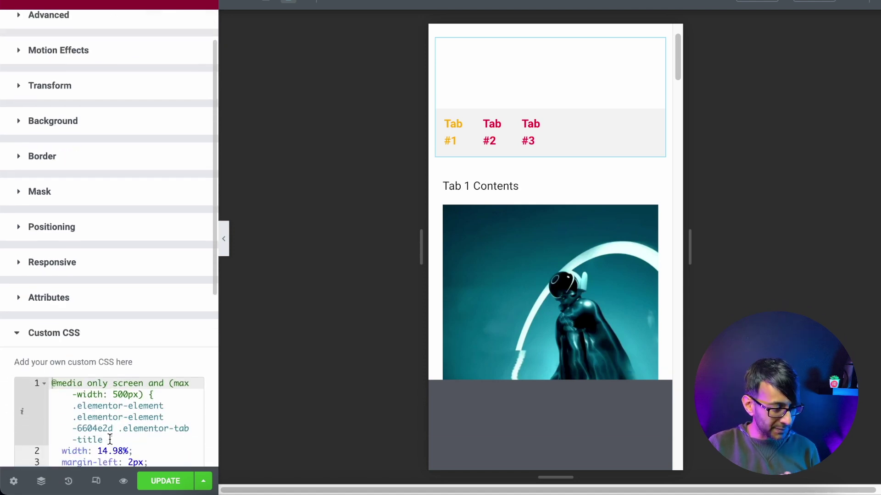
{"action": "left_click", "coordinate": [124, 451]}
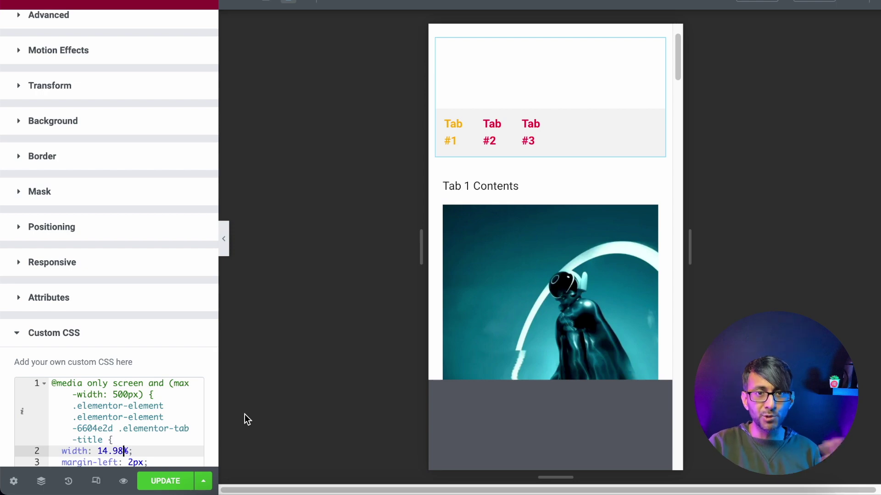
{"action": "key", "text": "BackSpace"}
{"action": "key", "text": "BackSpace"}
{"action": "key", "text": "BackSpace"}
{"action": "key", "text": "BackSpace"}
{"action": "key", "text": "BackSpace"}
{"action": "type", "text": "33"}
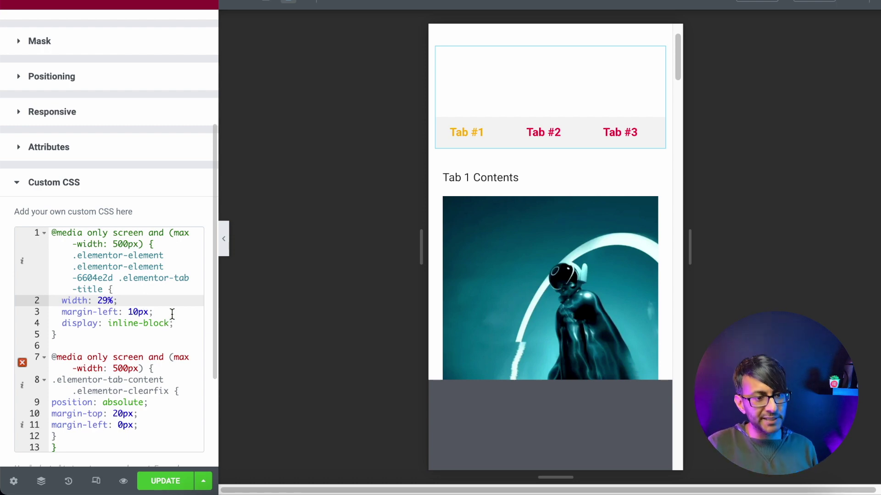
{"action": "left_click", "coordinate": [252, 3]}
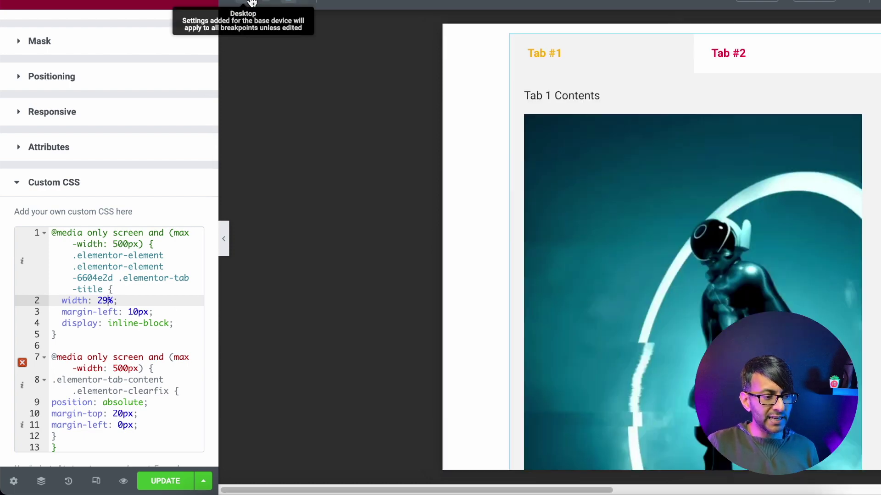
{"action": "left_click", "coordinate": [290, 2]}
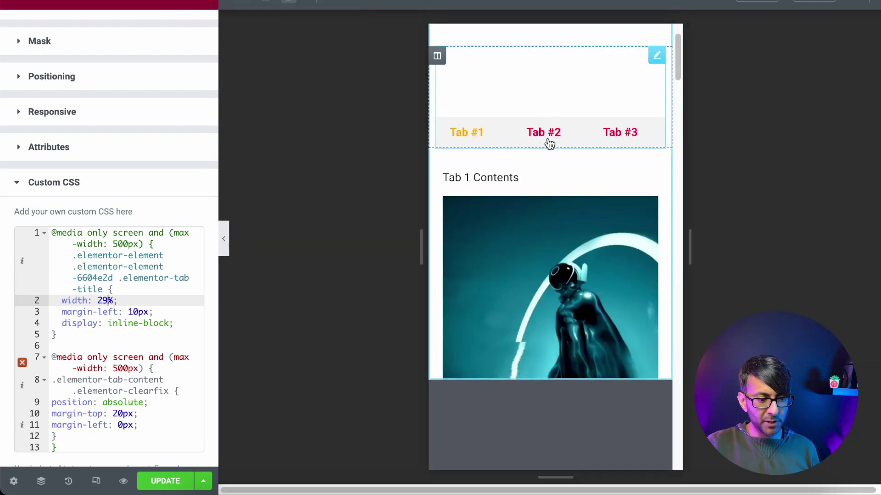
{"action": "left_click", "coordinate": [547, 141]}
{"action": "left_click", "coordinate": [615, 144]}
{"action": "left_click", "coordinate": [522, 142]}
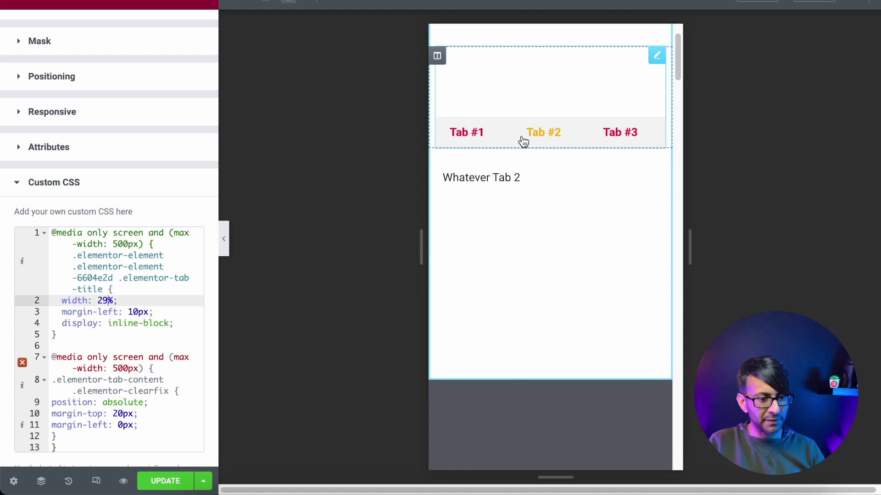
{"action": "left_click", "coordinate": [603, 139]}
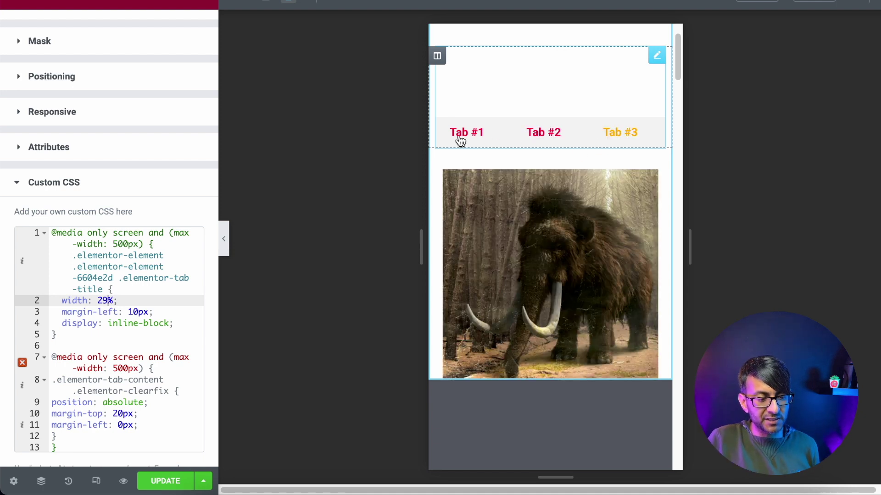
{"action": "left_click", "coordinate": [459, 139]}
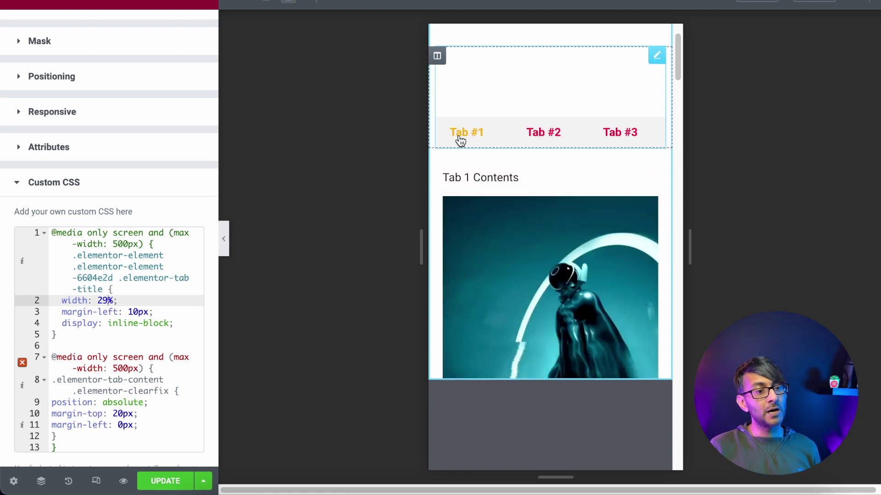